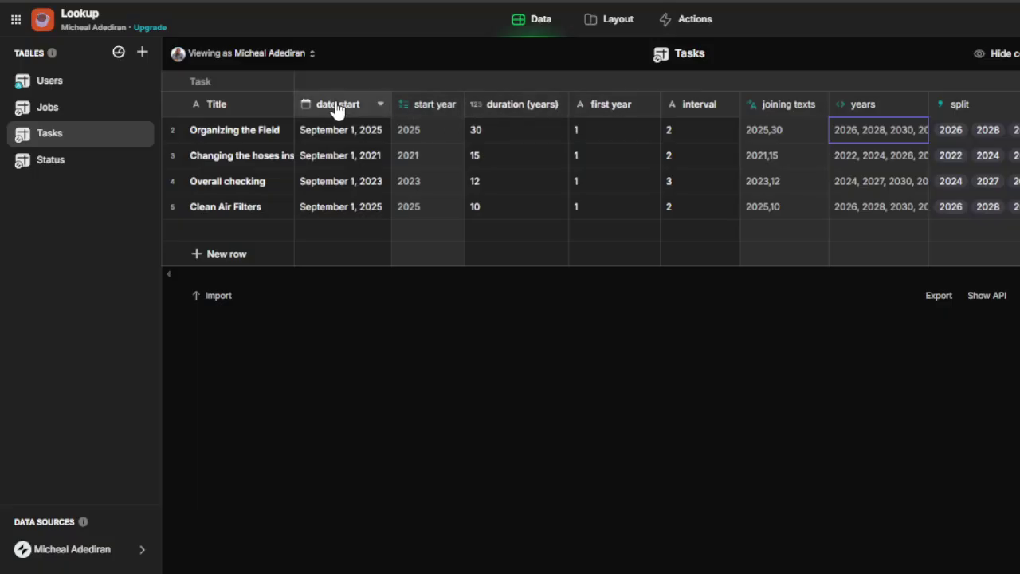
Inspect the date start column's type and display configuration, and close it without changes
{"action": "left_click", "coordinate": [338, 108]}
{"action": "double_click", "coordinate": [336, 105]}
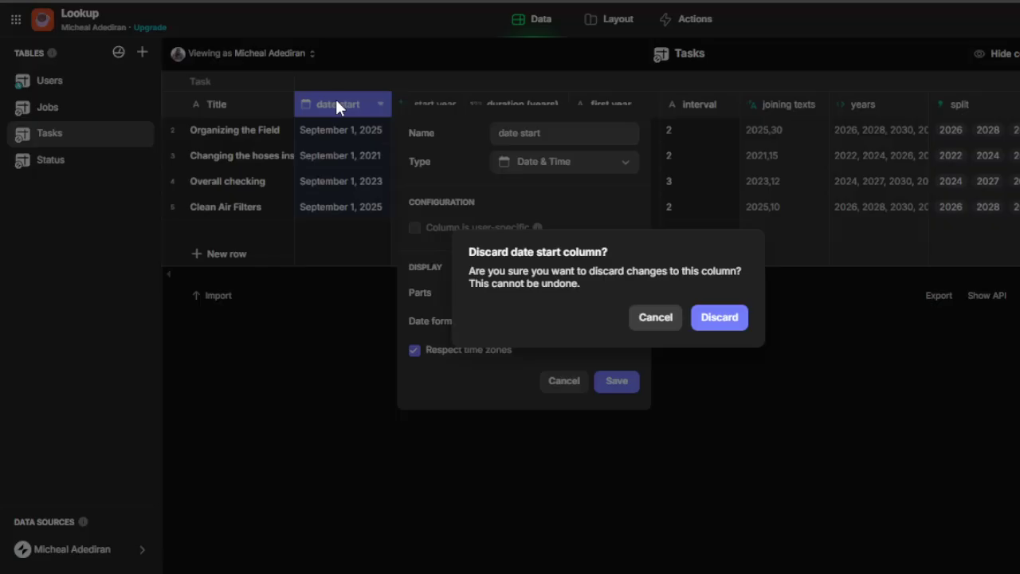
{"action": "left_click", "coordinate": [645, 311]}
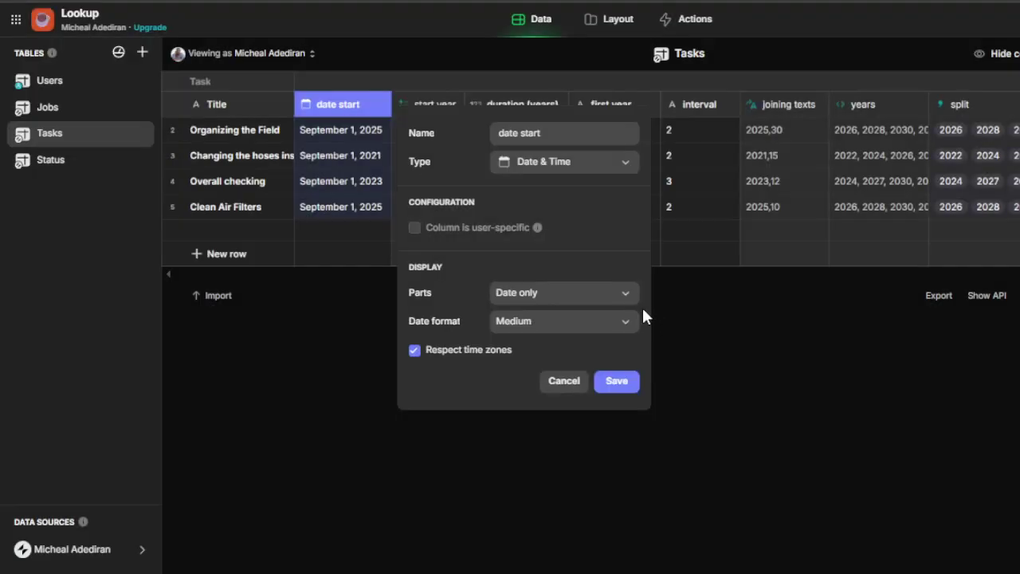
{"action": "left_click", "coordinate": [560, 383]}
Review the start year column's math formula and the duration (years) column's number settings without changing them
{"action": "left_click", "coordinate": [433, 107]}
{"action": "double_click", "coordinate": [446, 105]}
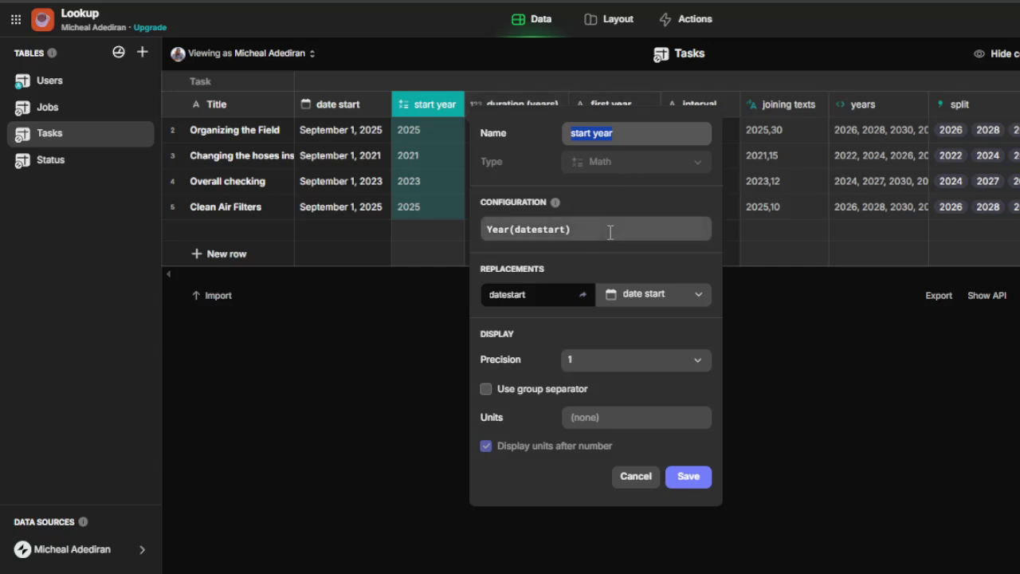
{"action": "left_click", "coordinate": [635, 476]}
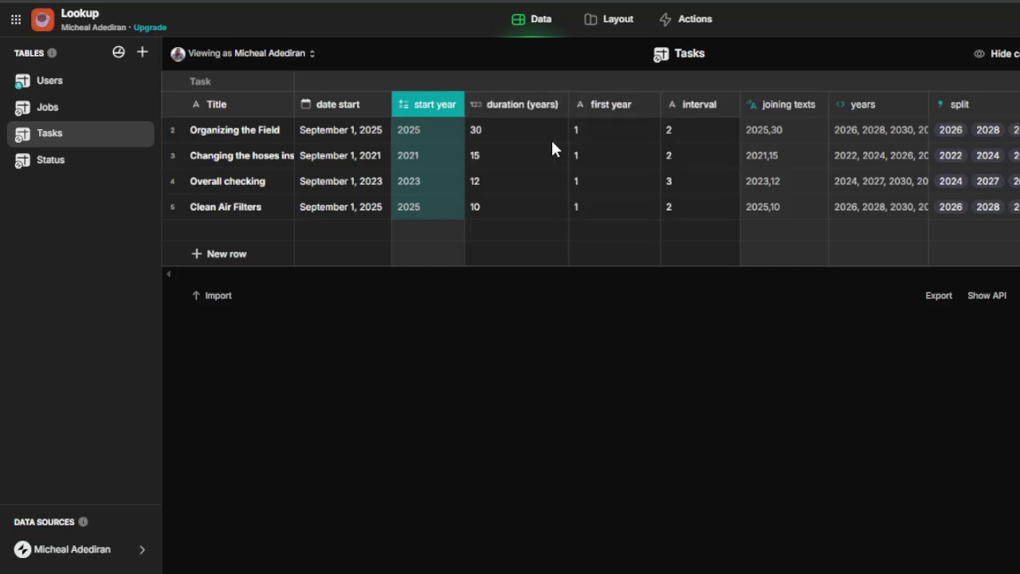
{"action": "left_click", "coordinate": [519, 104]}
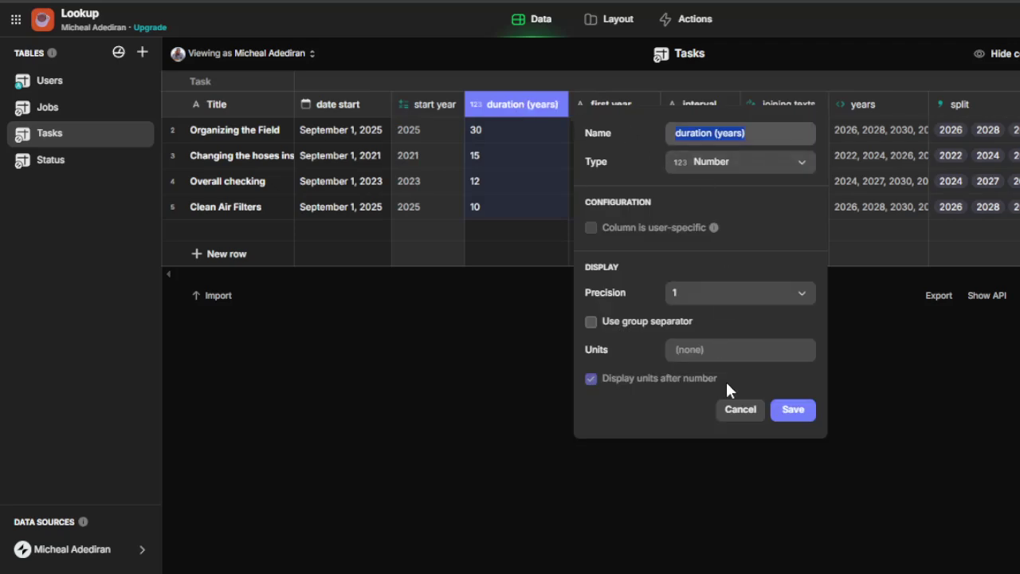
{"action": "left_click", "coordinate": [741, 410]}
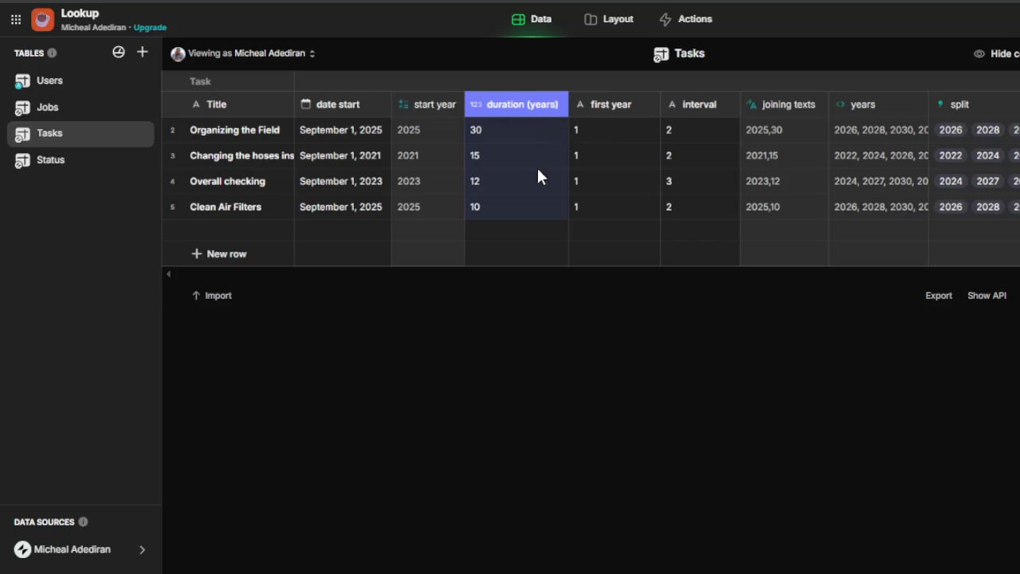
Rename the first year column to "first increment" and save it
{"action": "left_click", "coordinate": [610, 107]}
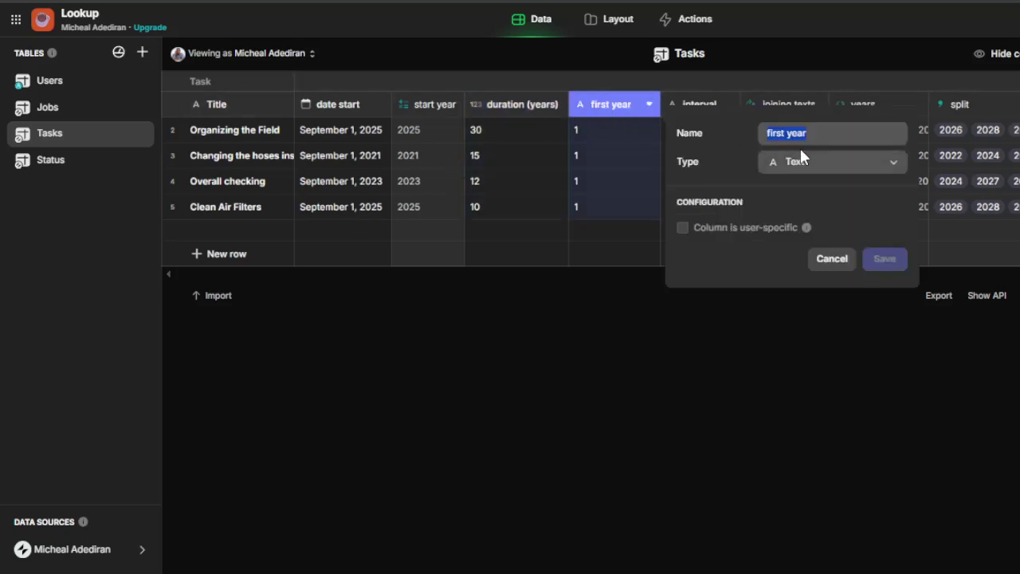
{"action": "left_click_drag", "start_coordinate": [787, 134], "coordinate": [837, 139]}
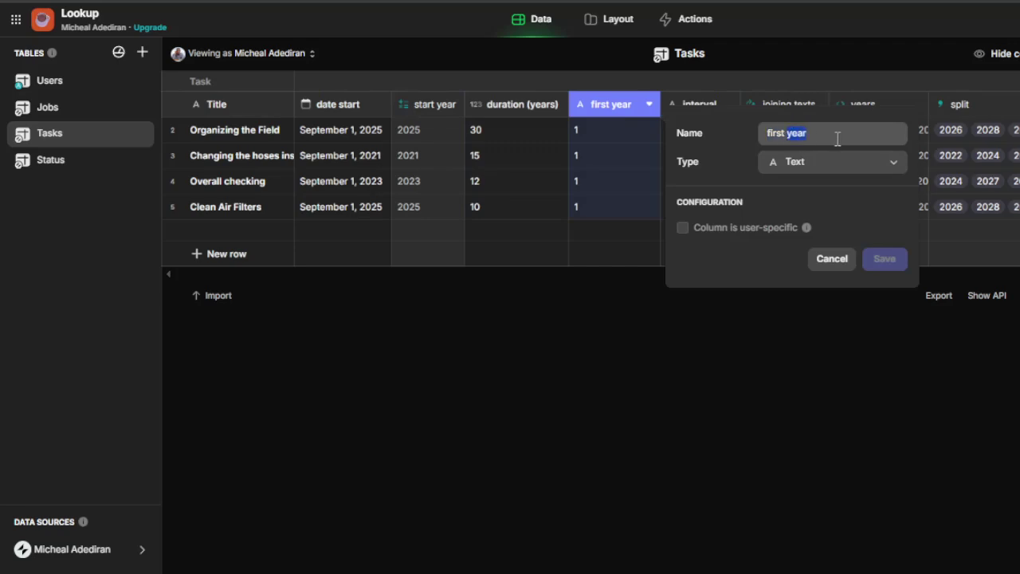
{"action": "type", "text": "increment"}
{"action": "left_click", "coordinate": [884, 263]}
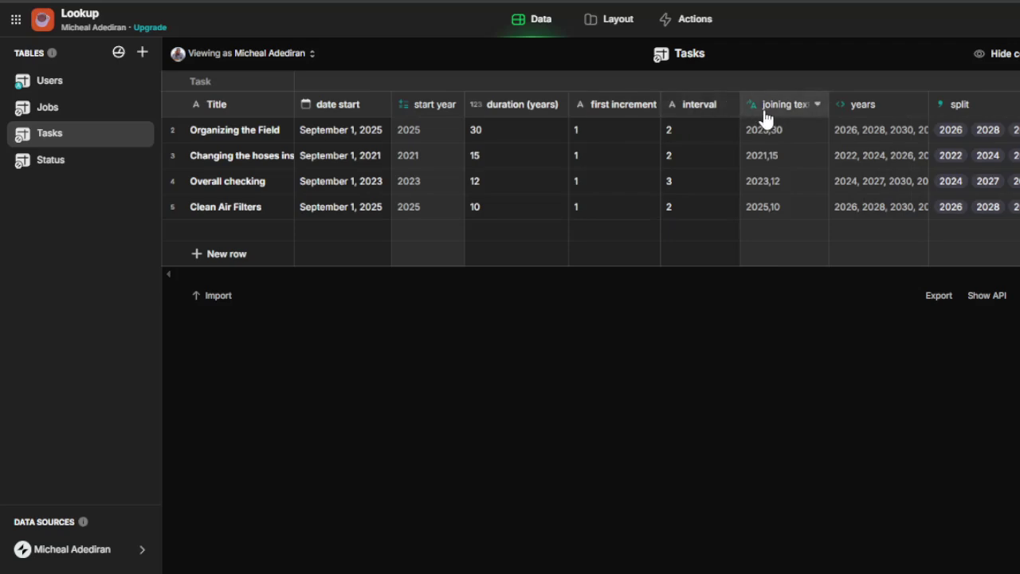
Examine the years column's JavaScript code and its p1, p2 and p3 inputs
{"action": "left_click", "coordinate": [869, 104]}
{"action": "scroll", "coordinate": [1001, 309], "scroll_direction": "up", "scroll_amount": 5}
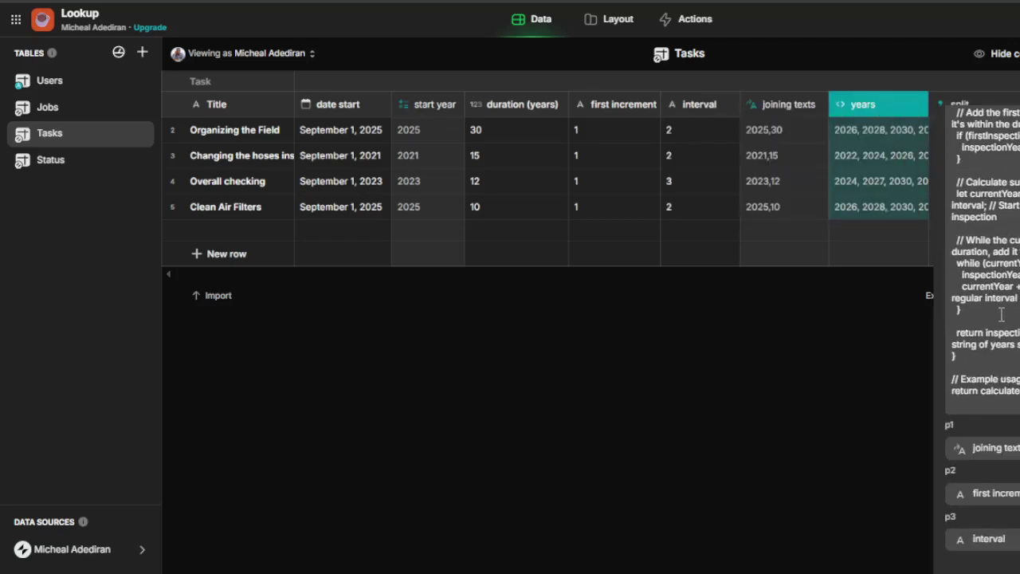
{"action": "scroll", "coordinate": [1003, 310], "scroll_direction": "down", "scroll_amount": 5}
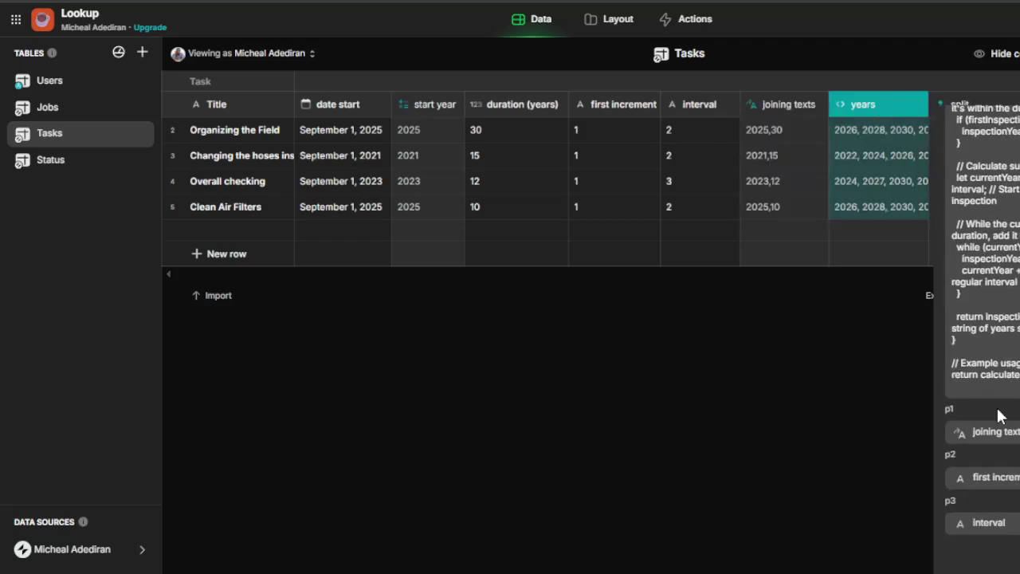
{"action": "left_click", "coordinate": [1017, 571]}
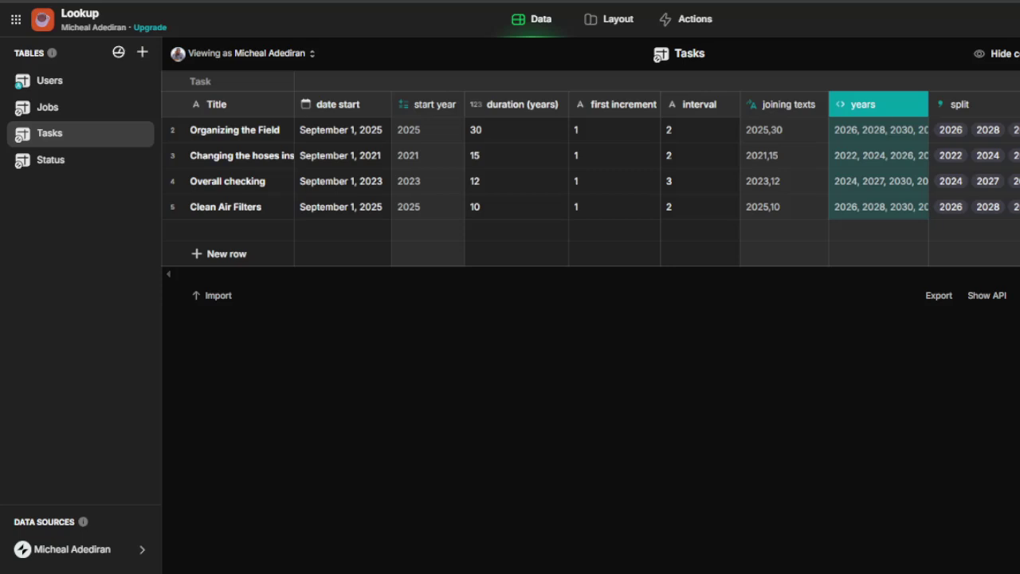
{"action": "left_click", "coordinate": [907, 102]}
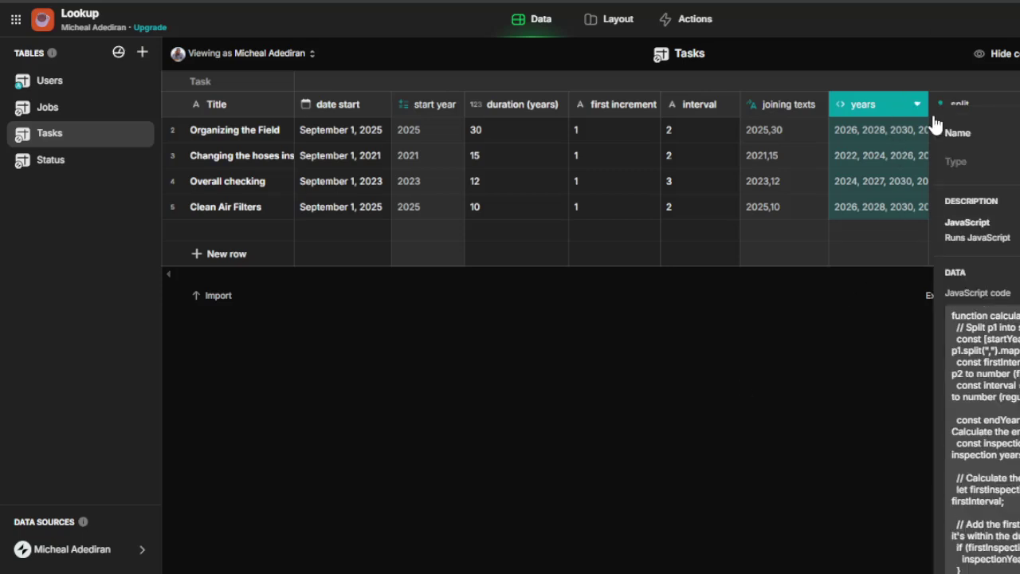
{"action": "scroll", "coordinate": [989, 359], "scroll_direction": "down", "scroll_amount": 5}
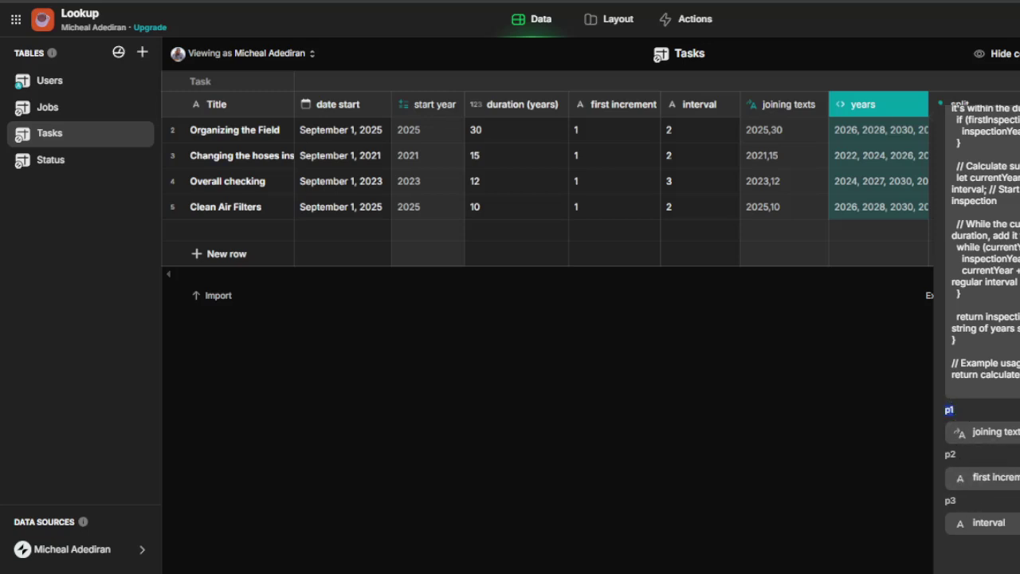
{"action": "left_click", "coordinate": [801, 207]}
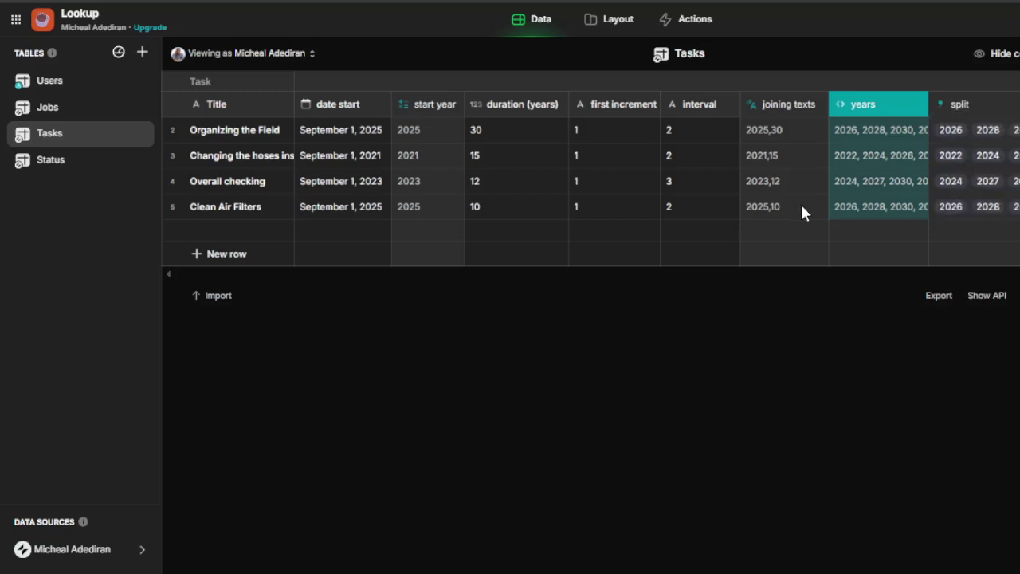
Check the joining texts column's template and replacements, and how the years column's code uses its parameters
{"action": "left_click", "coordinate": [783, 116]}
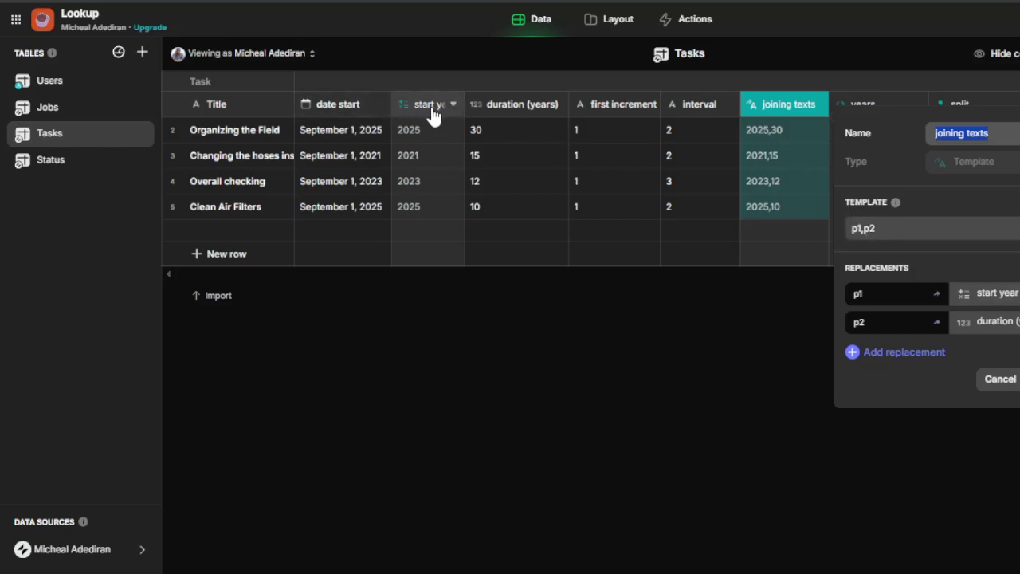
{"action": "left_click", "coordinate": [982, 377]}
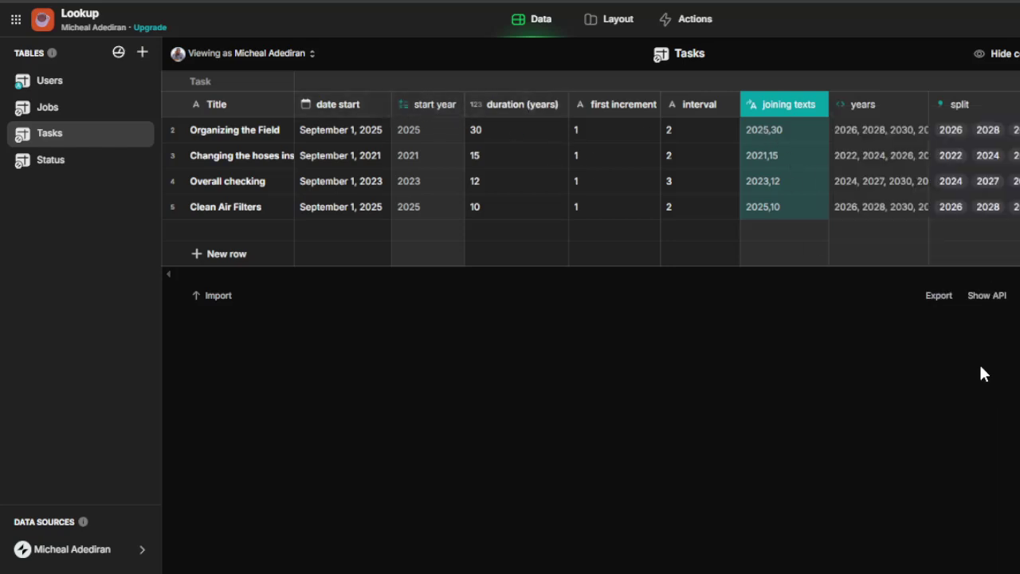
{"action": "left_click", "coordinate": [866, 104]}
{"action": "scroll", "coordinate": [980, 335], "scroll_direction": "down", "scroll_amount": 3}
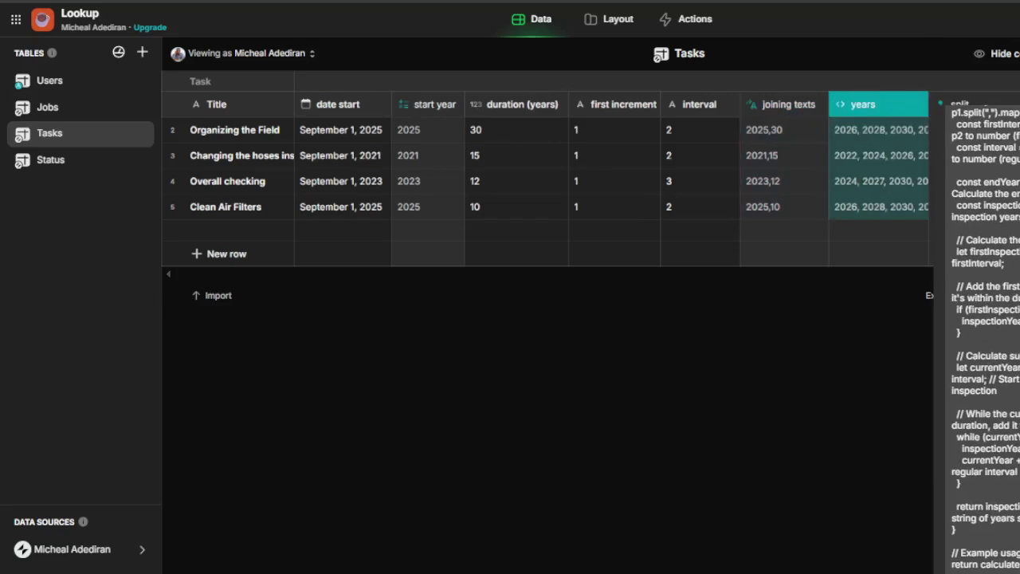
{"action": "scroll", "coordinate": [980, 335], "scroll_direction": "down", "scroll_amount": 2}
{"action": "scroll", "coordinate": [980, 335], "scroll_direction": "up", "scroll_amount": 5}
{"action": "scroll", "coordinate": [980, 334], "scroll_direction": "down", "scroll_amount": 5}
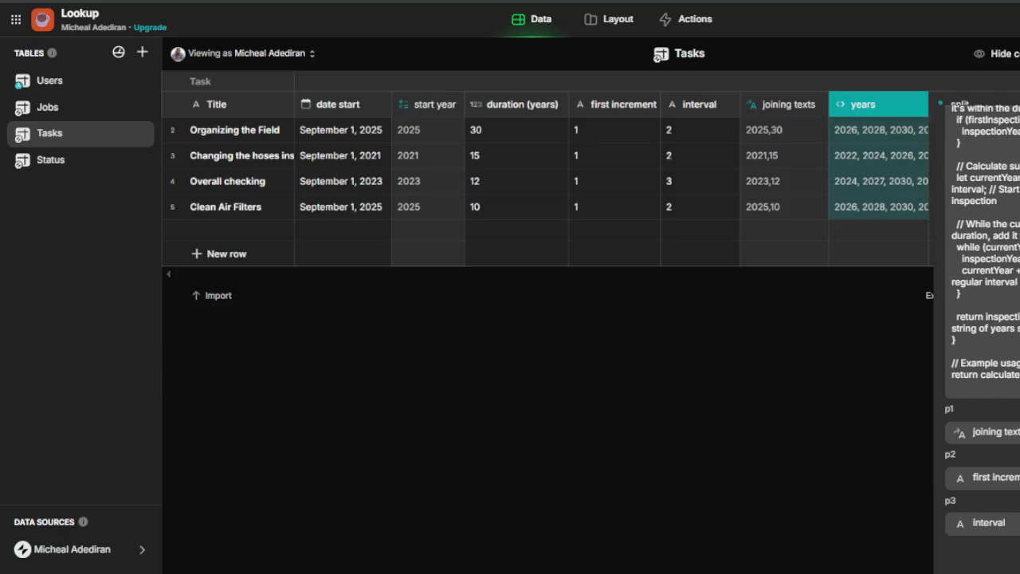
{"action": "key", "text": "Escape"}
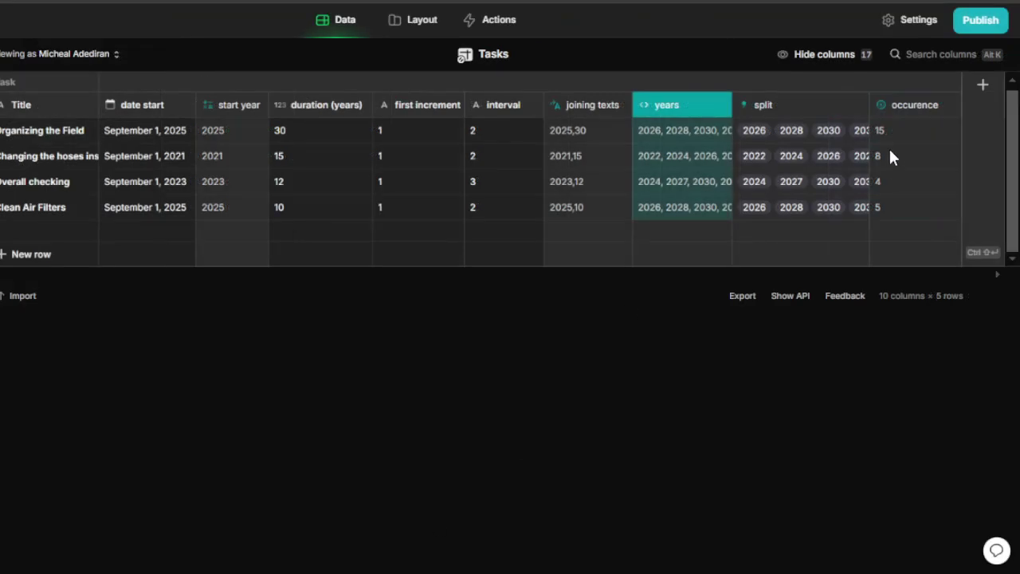
Inspect the split column's source text and separator, leaving the configuration as it is
{"action": "left_click", "coordinate": [770, 109]}
{"action": "left_click", "coordinate": [770, 109]}
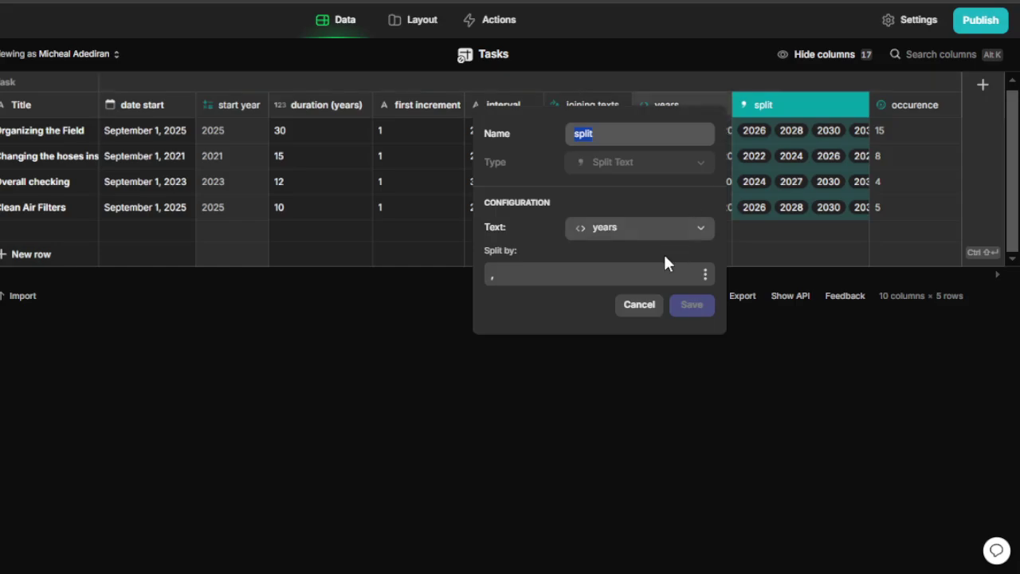
{"action": "left_click", "coordinate": [647, 309]}
Switch to the Glide community post, enlarge its maintenance plan example image, and return to the Tasks table
{"action": "left_click", "coordinate": [165, 7]}
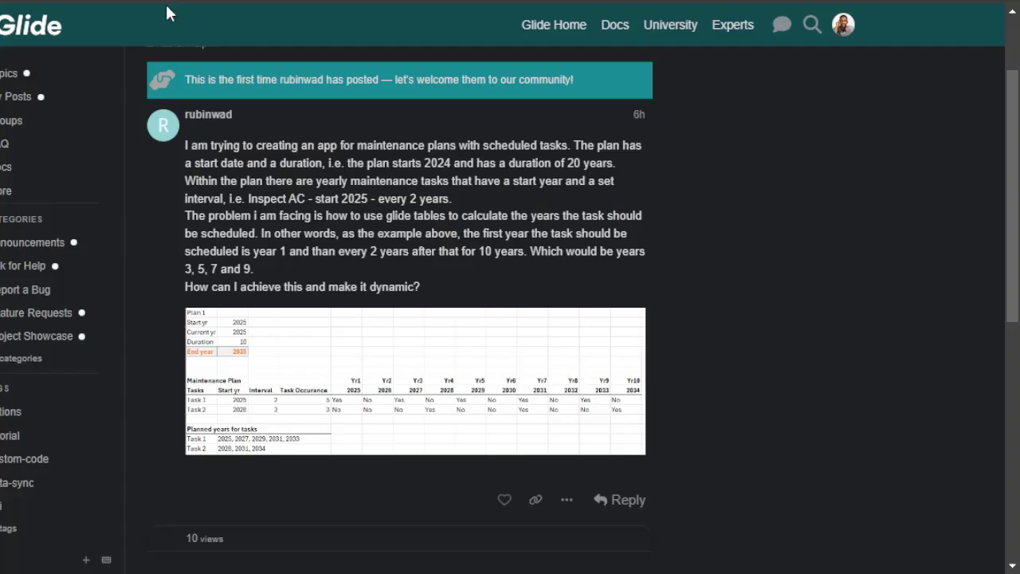
{"action": "left_click", "coordinate": [325, 366]}
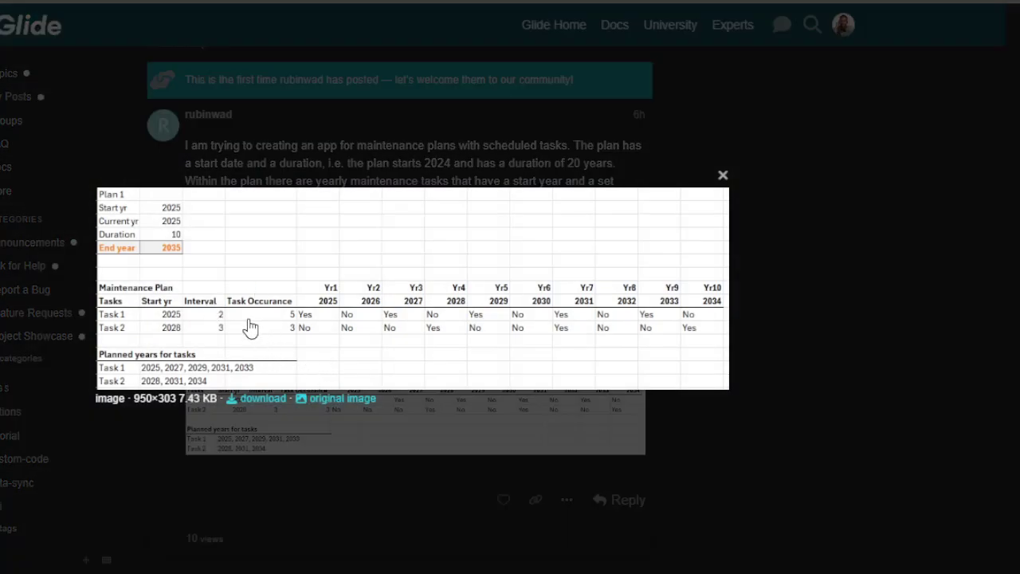
{"action": "left_click", "coordinate": [214, 6]}
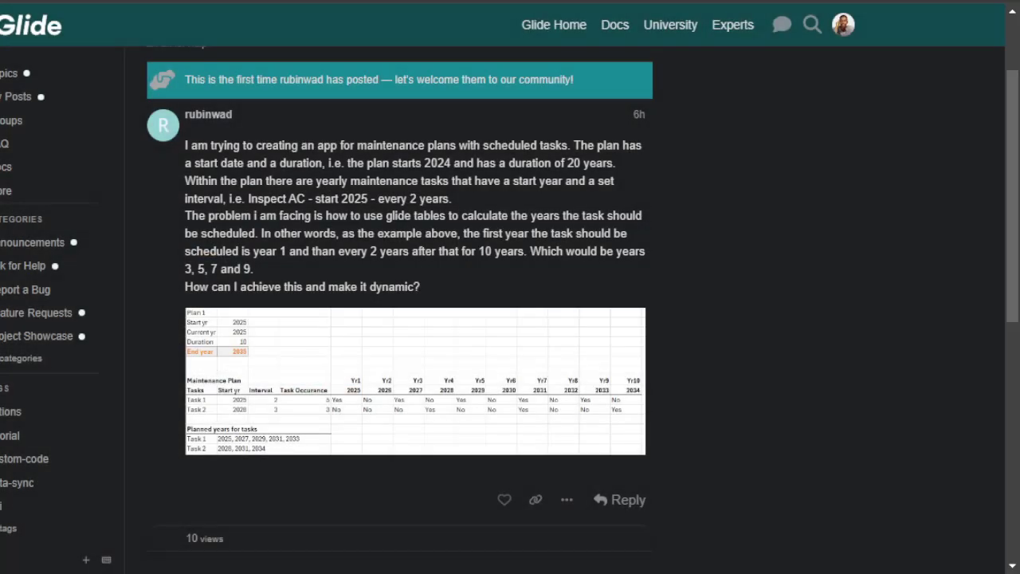
{"action": "left_click", "coordinate": [213, 2]}
Review the occurence column's rollup configuration and close it without changes
{"action": "double_click", "coordinate": [910, 108]}
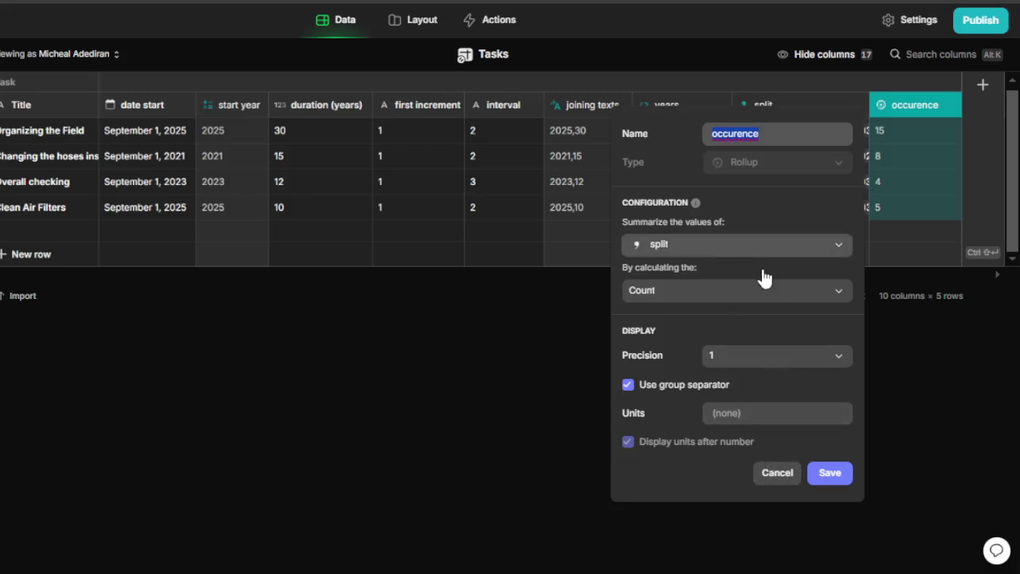
{"action": "left_click", "coordinate": [778, 472]}
{"action": "double_click", "coordinate": [906, 104]}
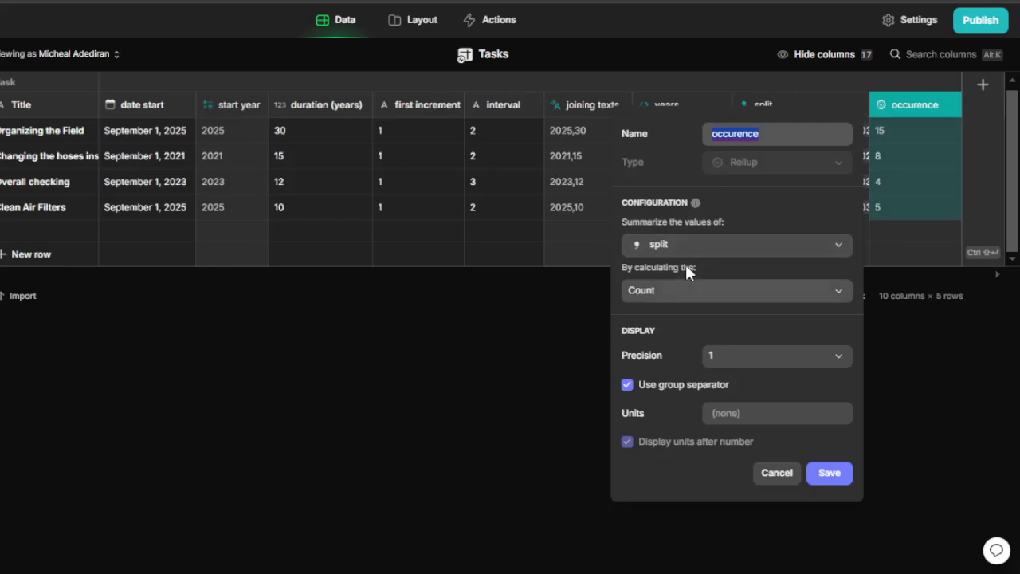
{"action": "left_click", "coordinate": [777, 474]}
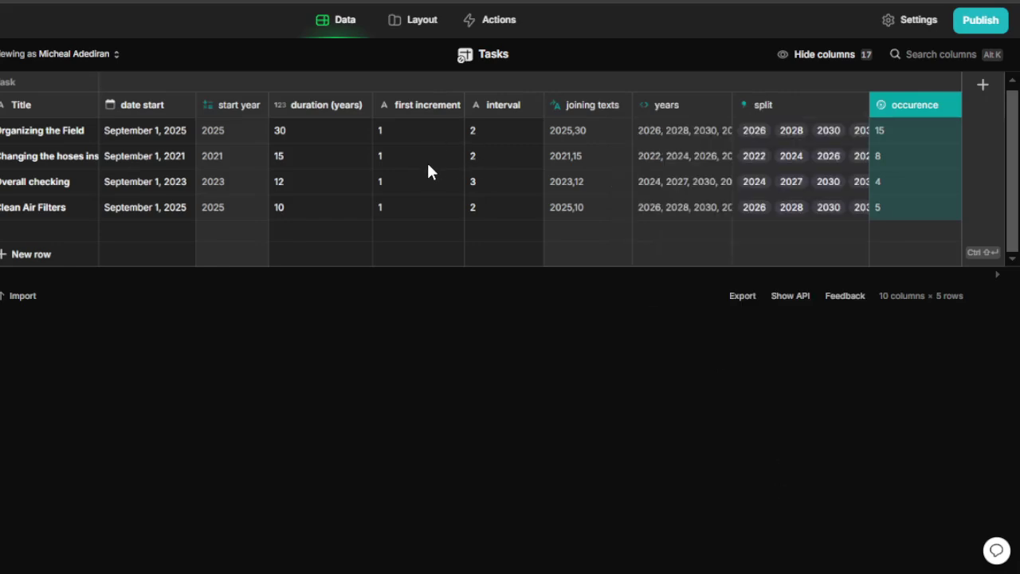
Set the duration (years) of the Organizing the Field task to 10
{"action": "left_click", "coordinate": [400, 132]}
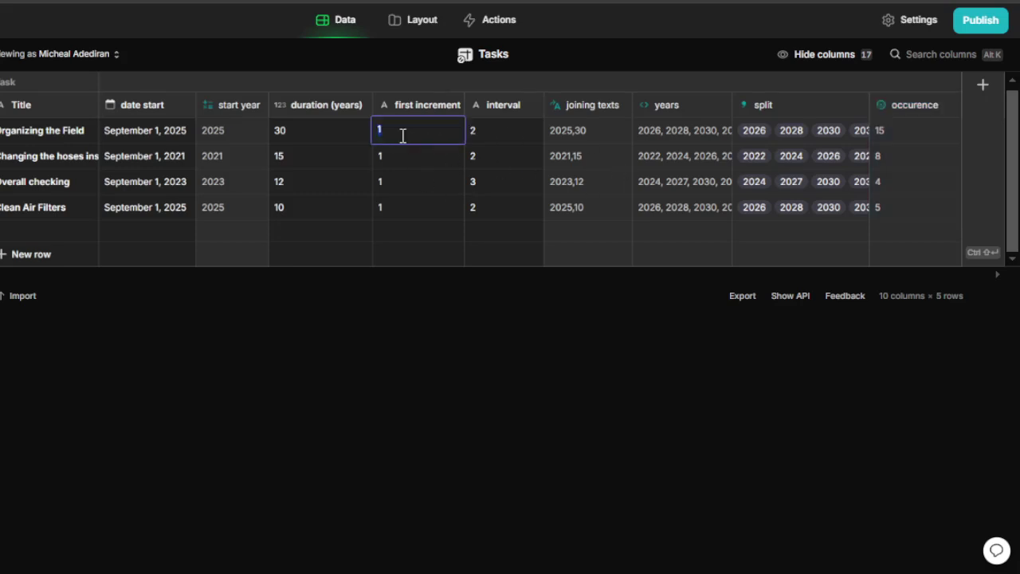
{"action": "key", "text": "BackSpace"}
{"action": "left_click", "coordinate": [311, 131]}
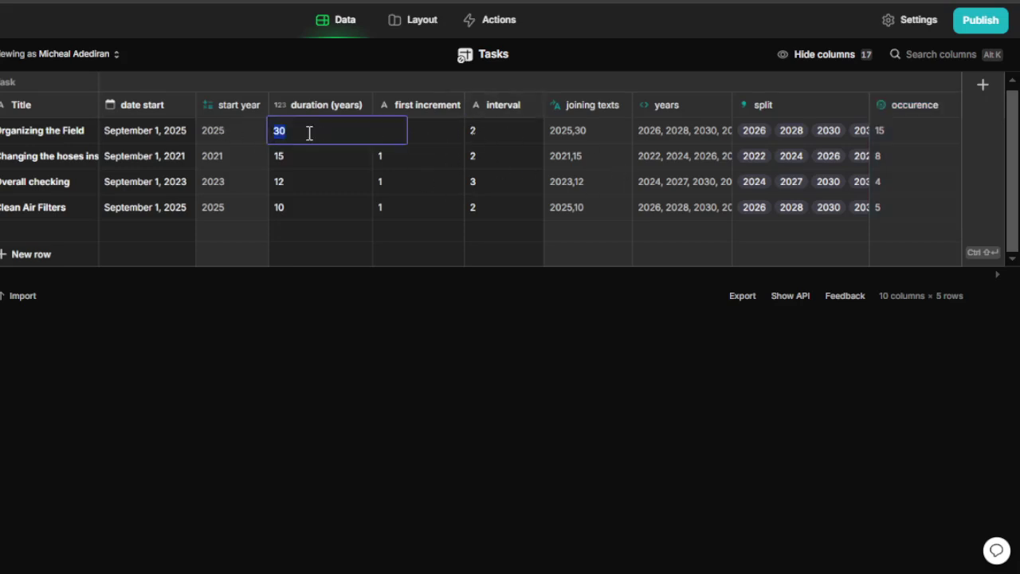
{"action": "left_click", "coordinate": [309, 133]}
{"action": "key", "text": "BackSpace"}
{"action": "key", "text": "BackSpace"}
{"action": "type", "text": "10"}
{"action": "left_click", "coordinate": [420, 357]}
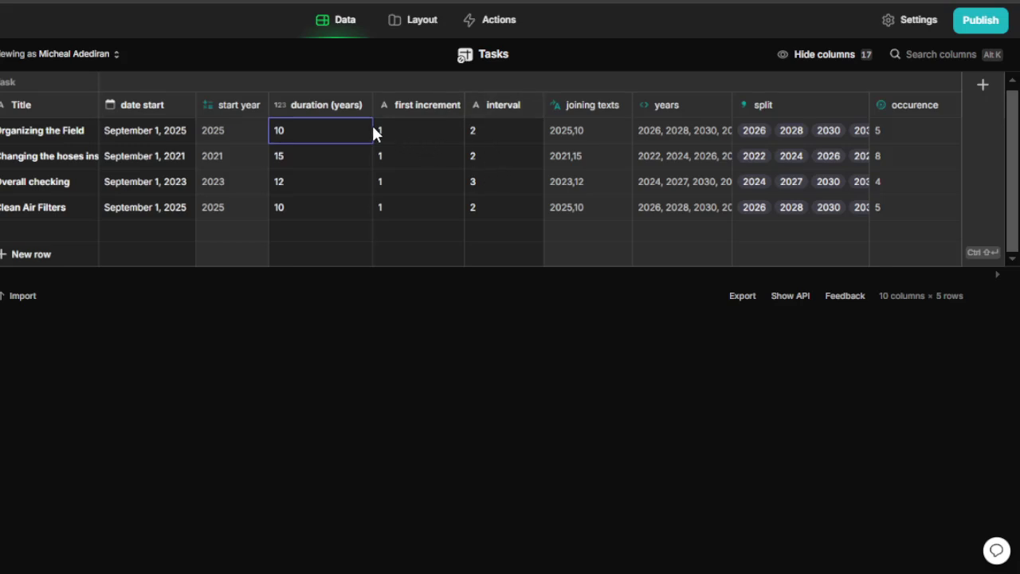
Compare the Organizing the Field task's first increment and interval with its full list of calculated years
{"action": "left_click", "coordinate": [393, 129]}
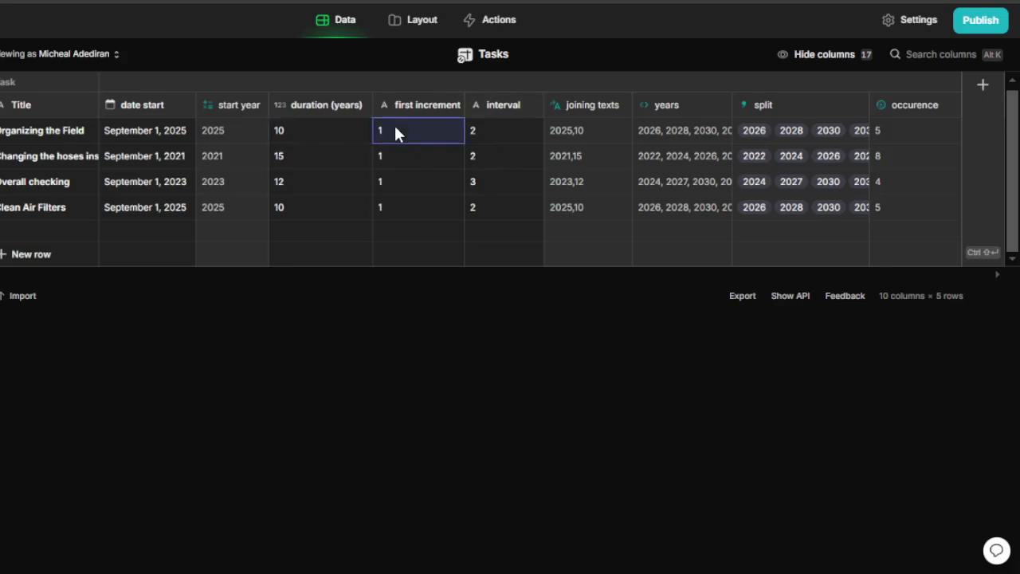
{"action": "left_click", "coordinate": [488, 142]}
{"action": "left_click", "coordinate": [666, 131]}
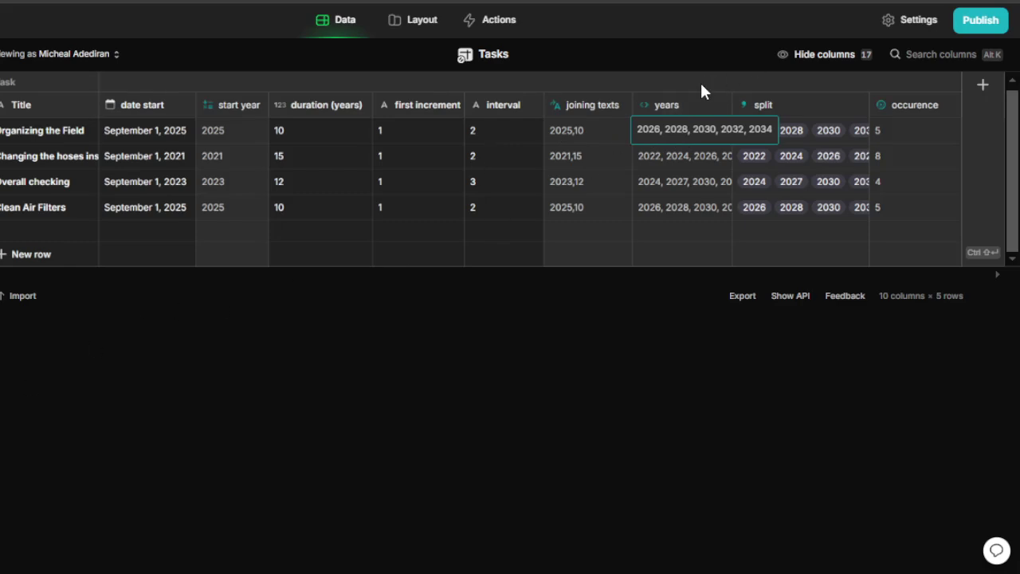
{"action": "left_click", "coordinate": [417, 112]}
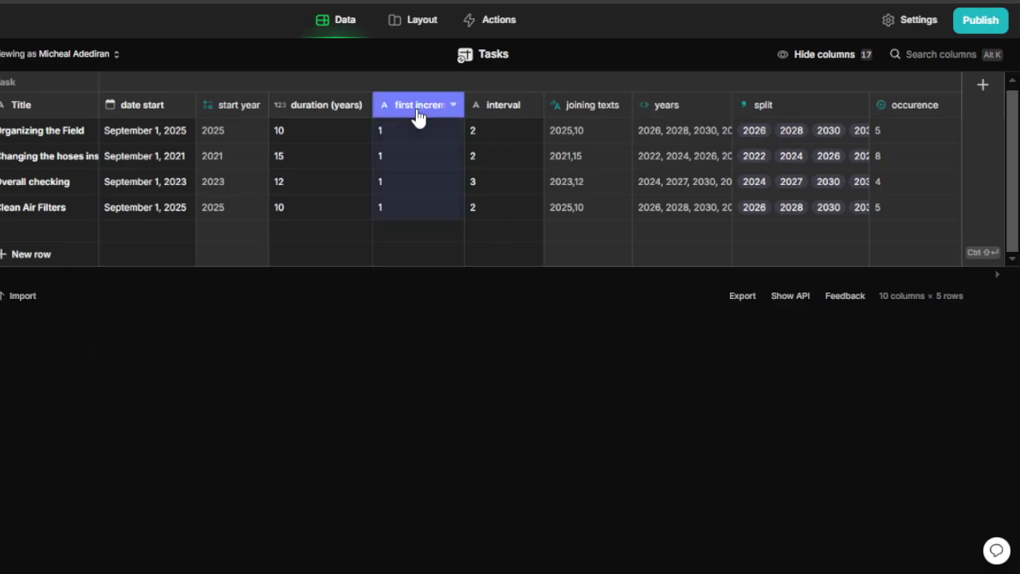
{"action": "left_click", "coordinate": [658, 133]}
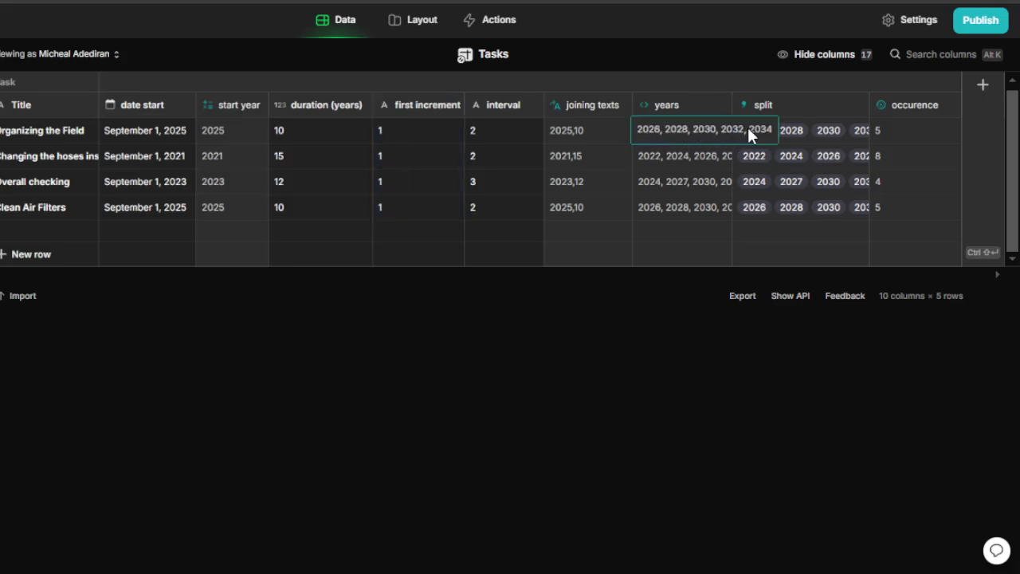
{"action": "left_click", "coordinate": [654, 177]}
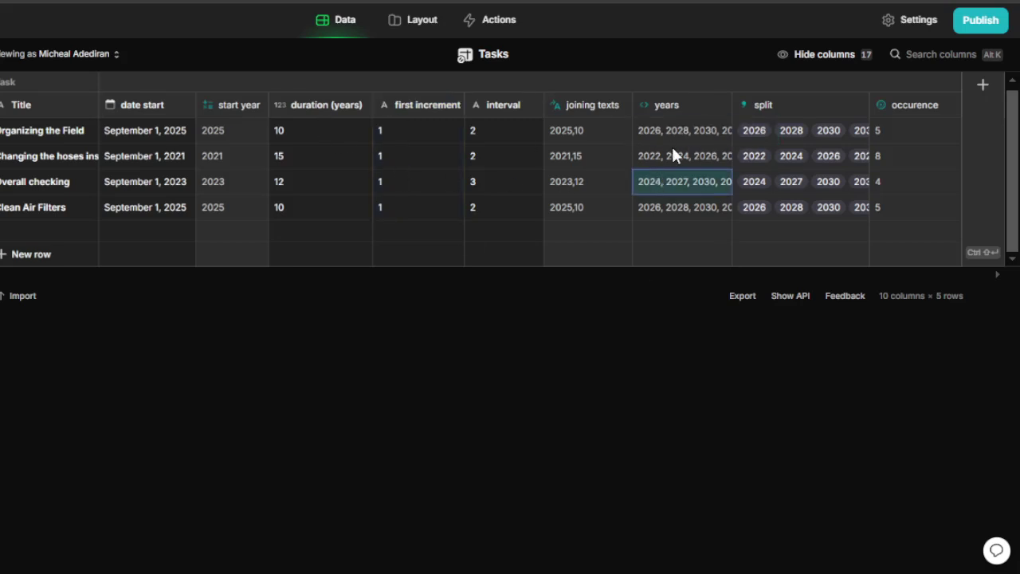